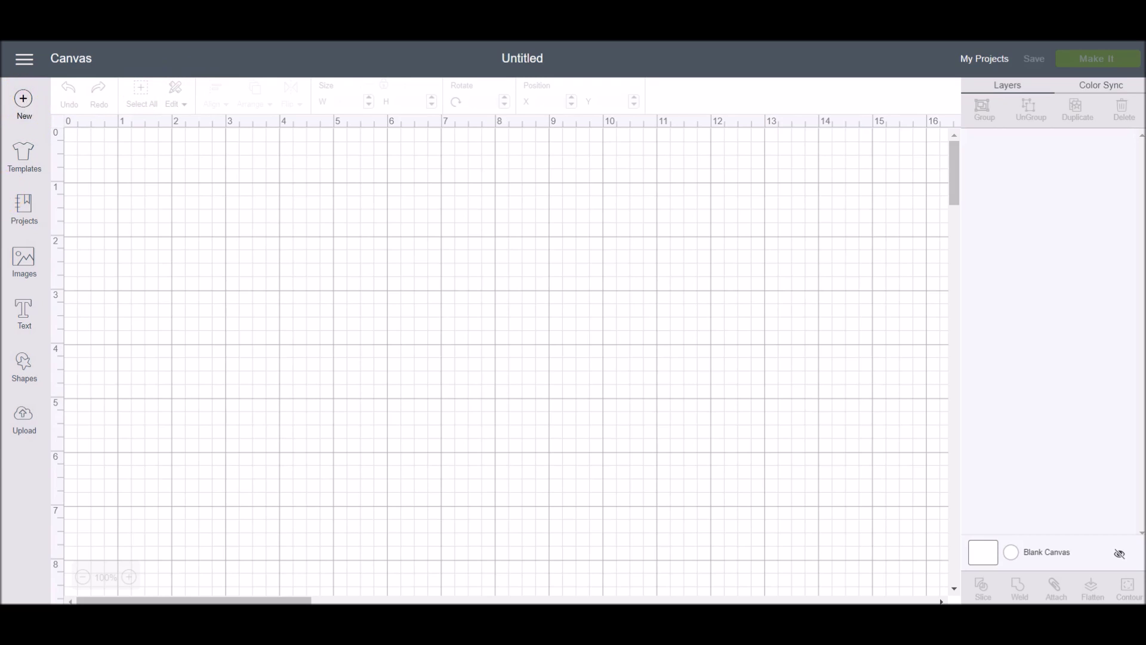
Open the Shapes panel to show the basic shapes list.
left_click(29, 369)
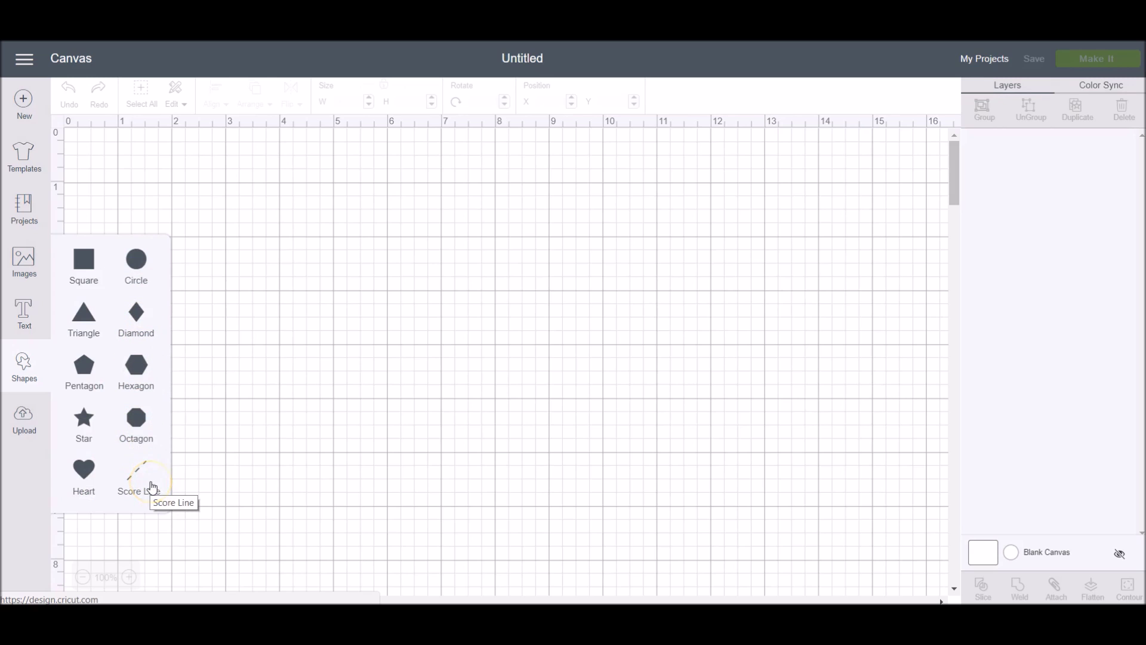
Add a square to the canvas and close the shapes list.
left_click(79, 278)
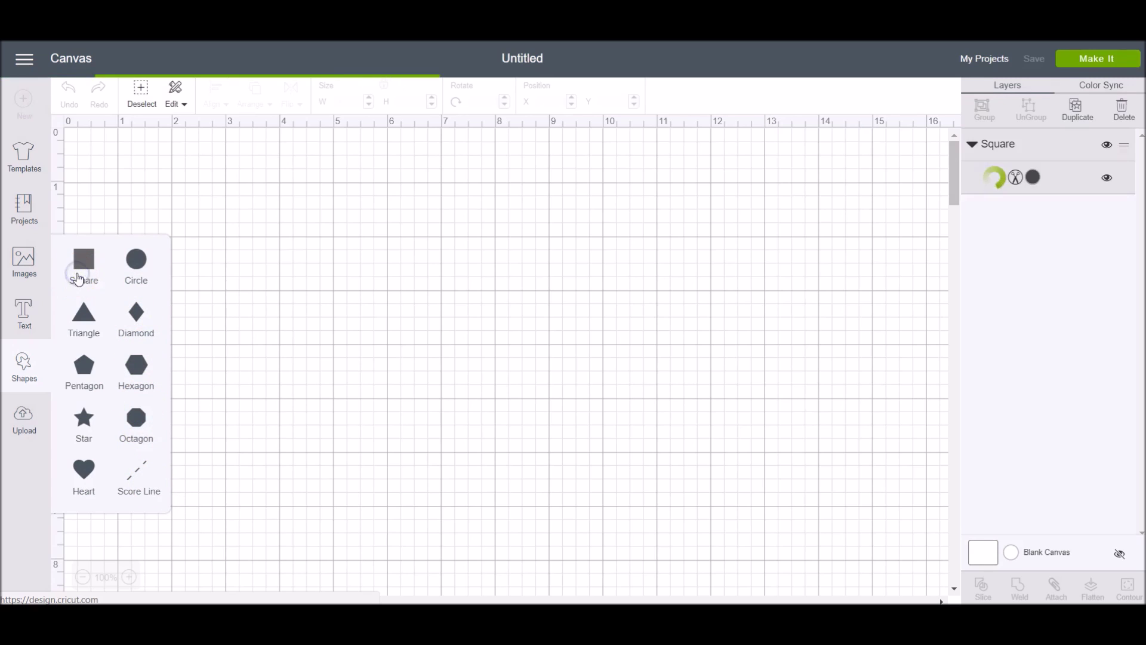
left_click(227, 274)
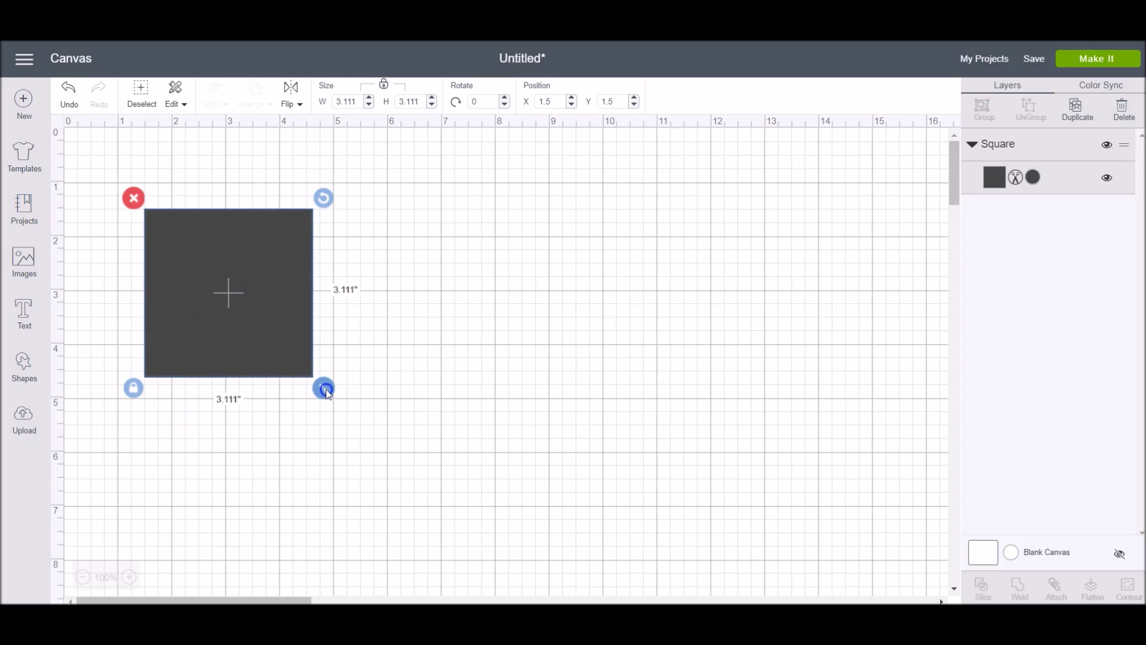
Enlarge the square, setting its width to 5 inches.
left_click_drag(323, 389, 365, 423)
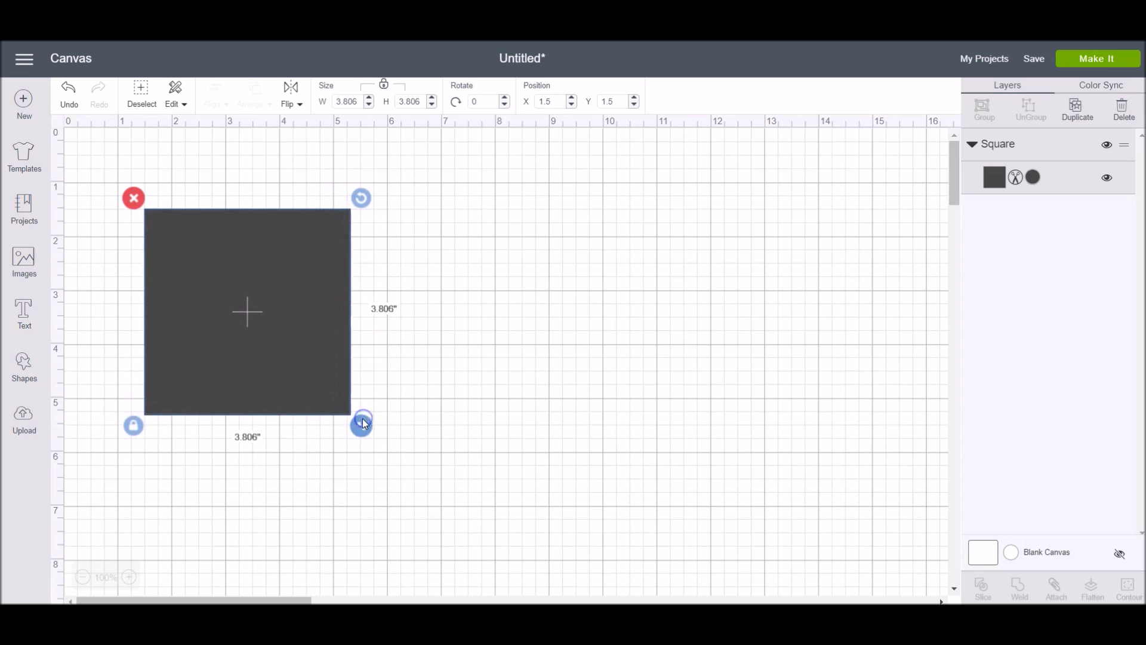
left_click_drag(358, 102, 328, 96)
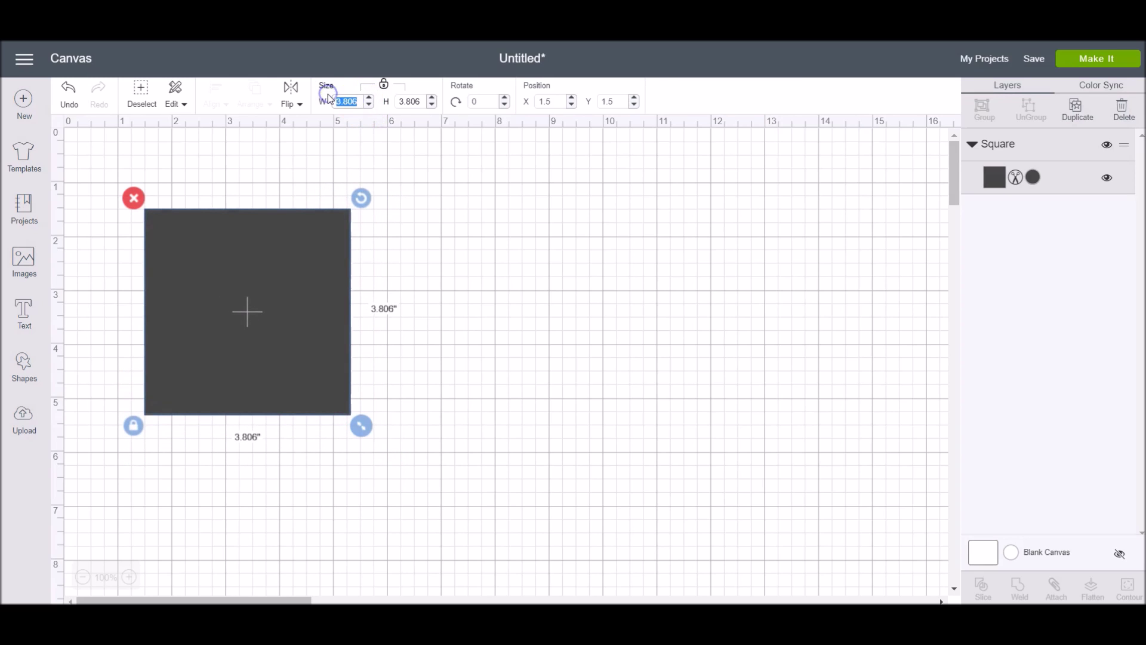
type("5")
key("Tab")
key("Tab")
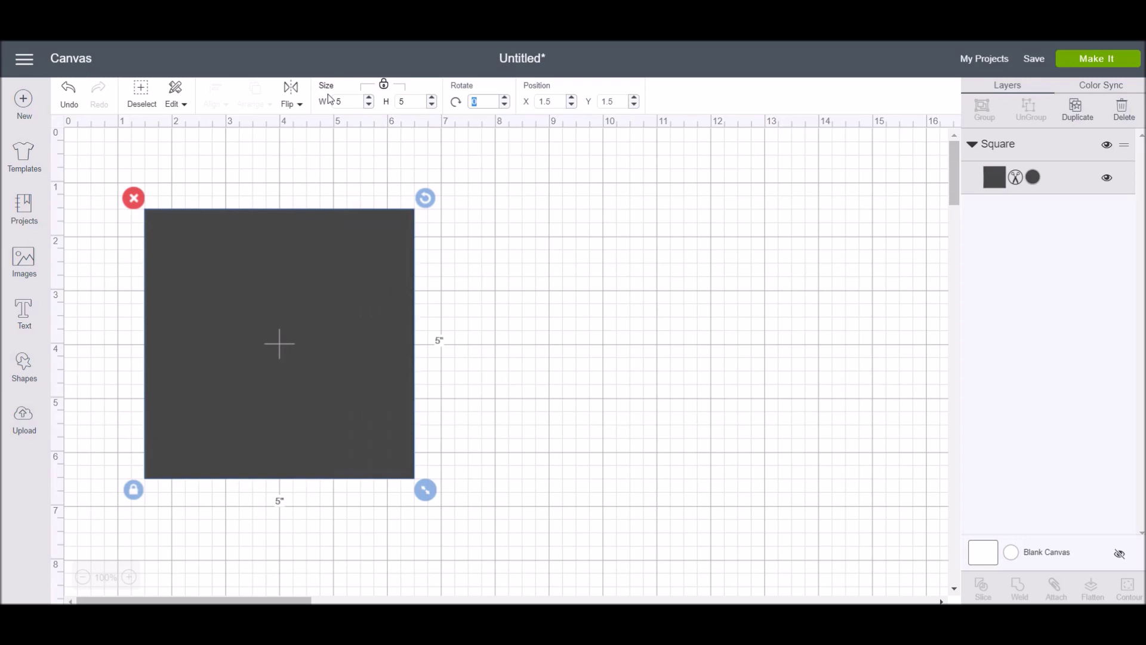
Unlock the square's proportions and stretch it into a rectangle.
left_click(134, 490)
left_click(134, 490)
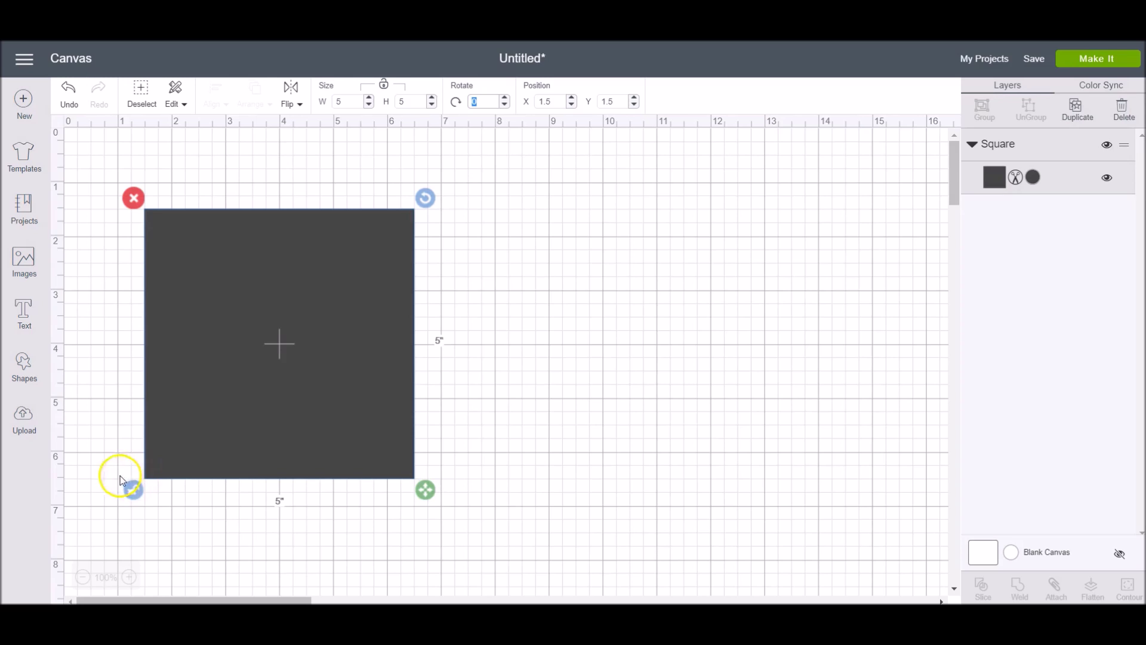
left_click_drag(425, 490, 300, 437)
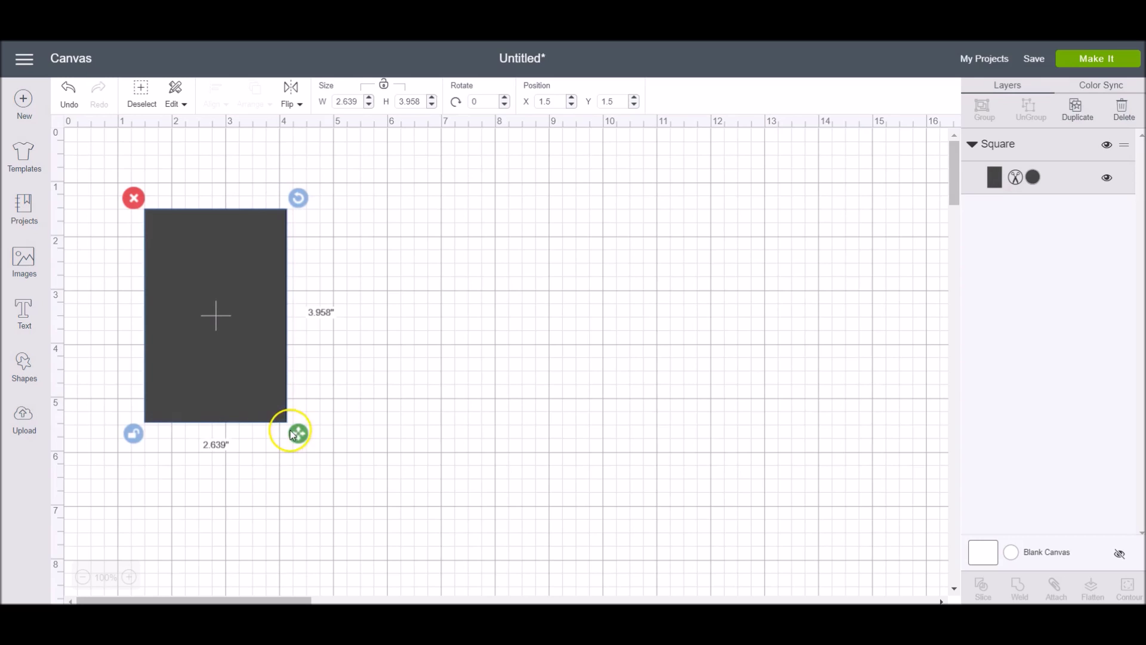
Set the rectangle's size to W 9.25 in and H 6.75 in.
left_click(325, 103)
type("9.25")
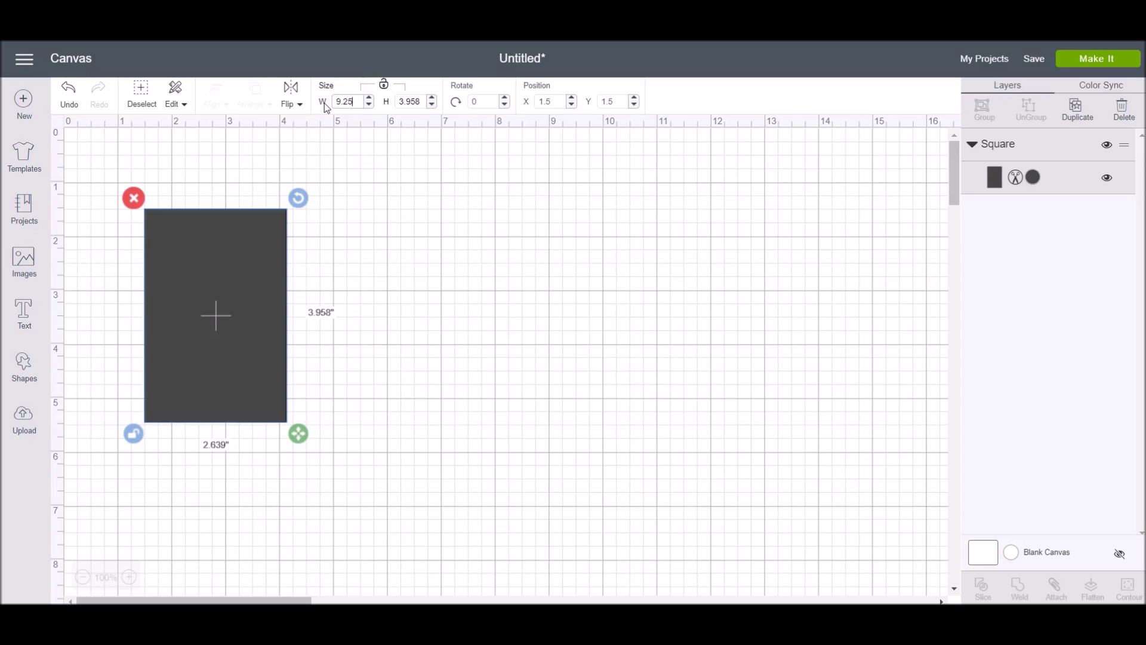
key("Tab")
type("6.75")
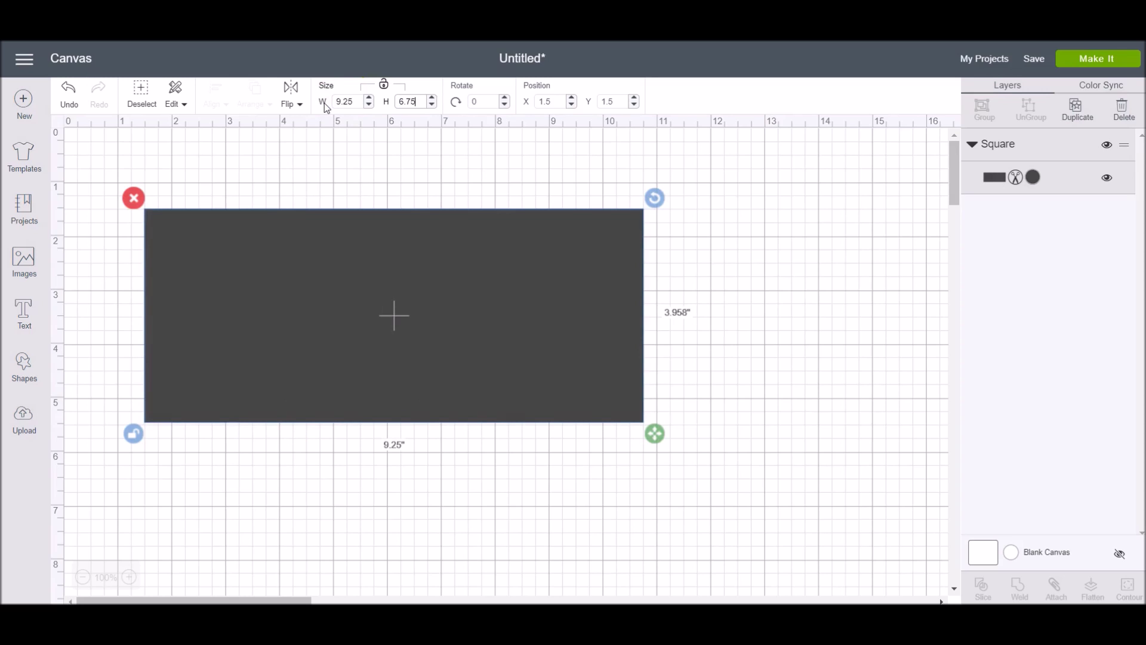
key("Tab")
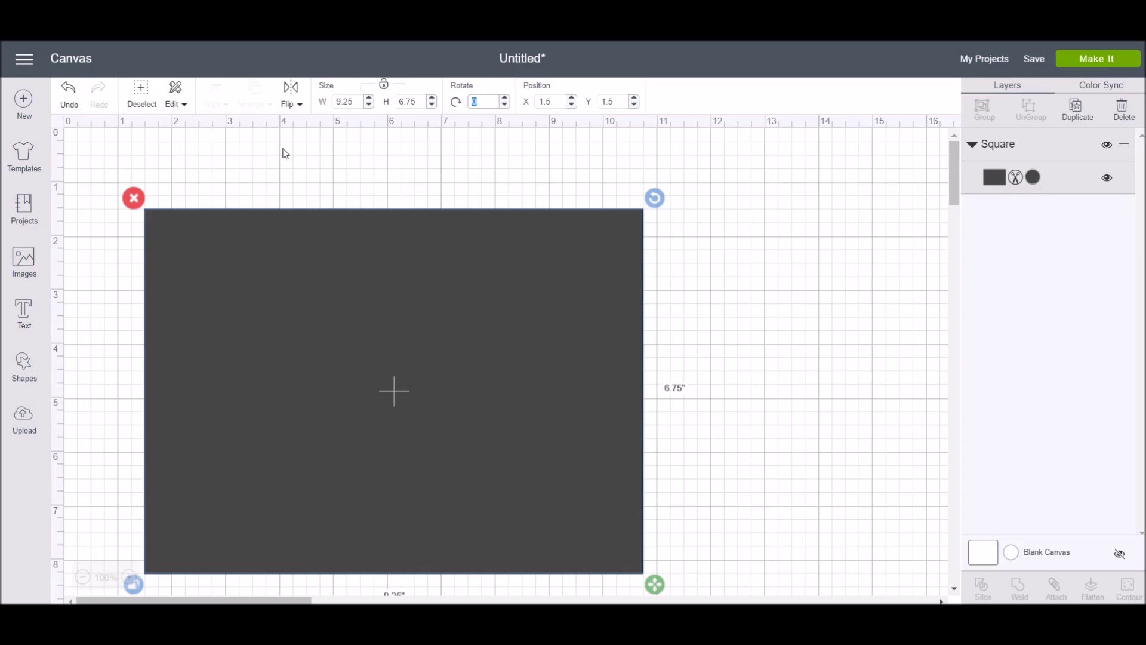
Fill the rectangle white and switch its operation from Cut to Print Then Cut.
left_click(288, 162)
left_click(1037, 180)
left_click(1035, 178)
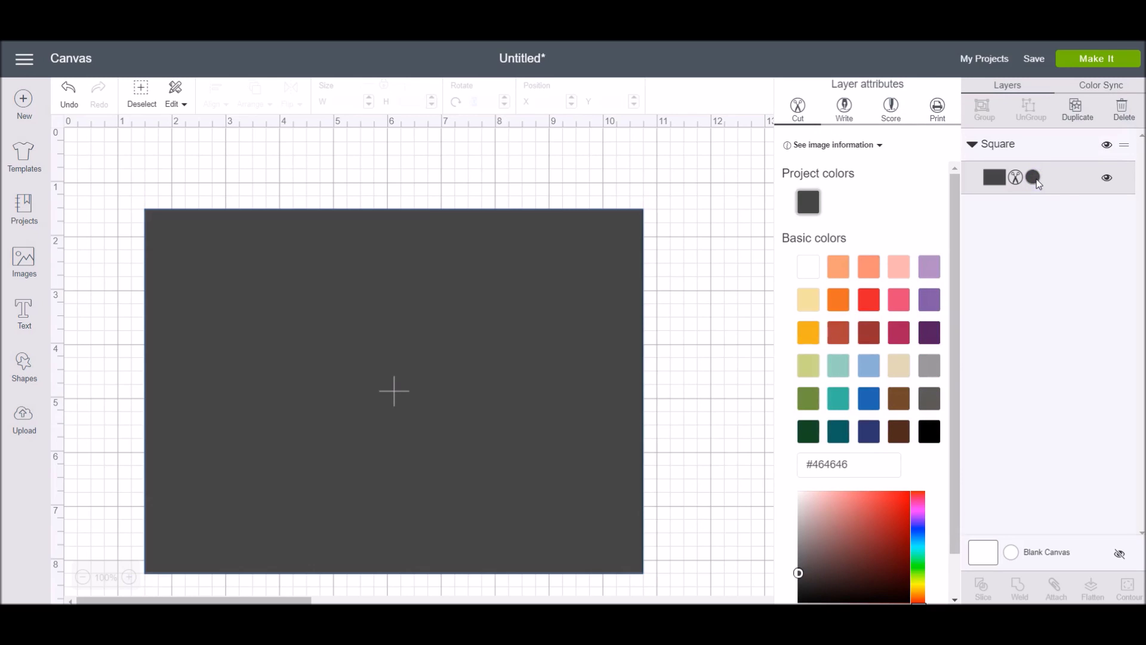
left_click(801, 268)
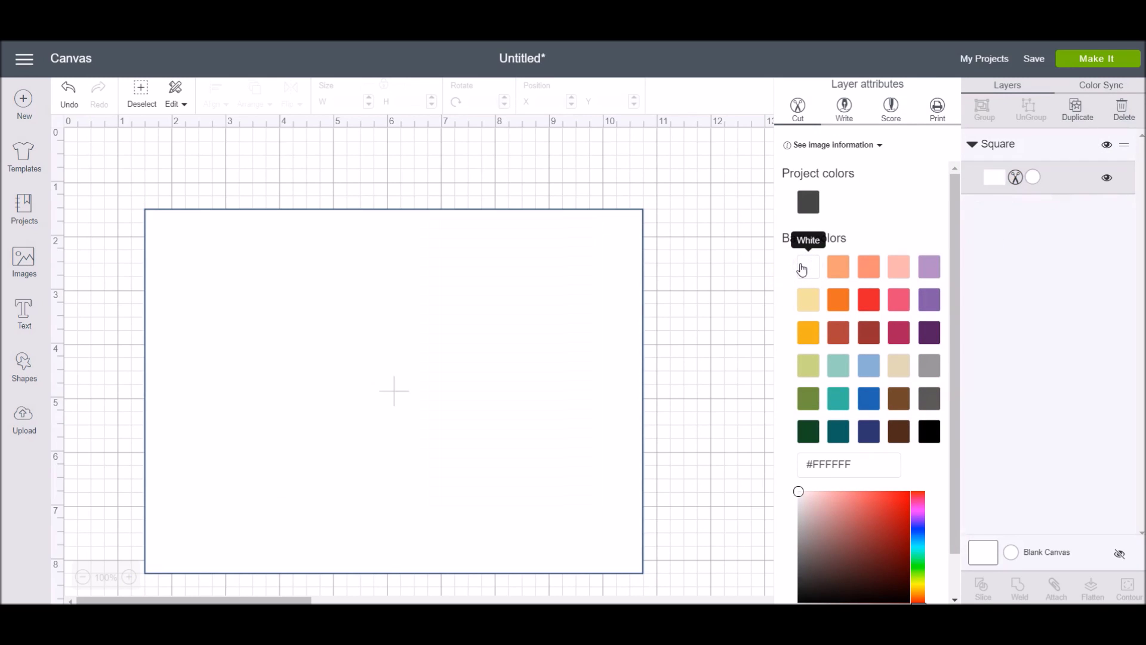
left_click(938, 106)
left_click(910, 136)
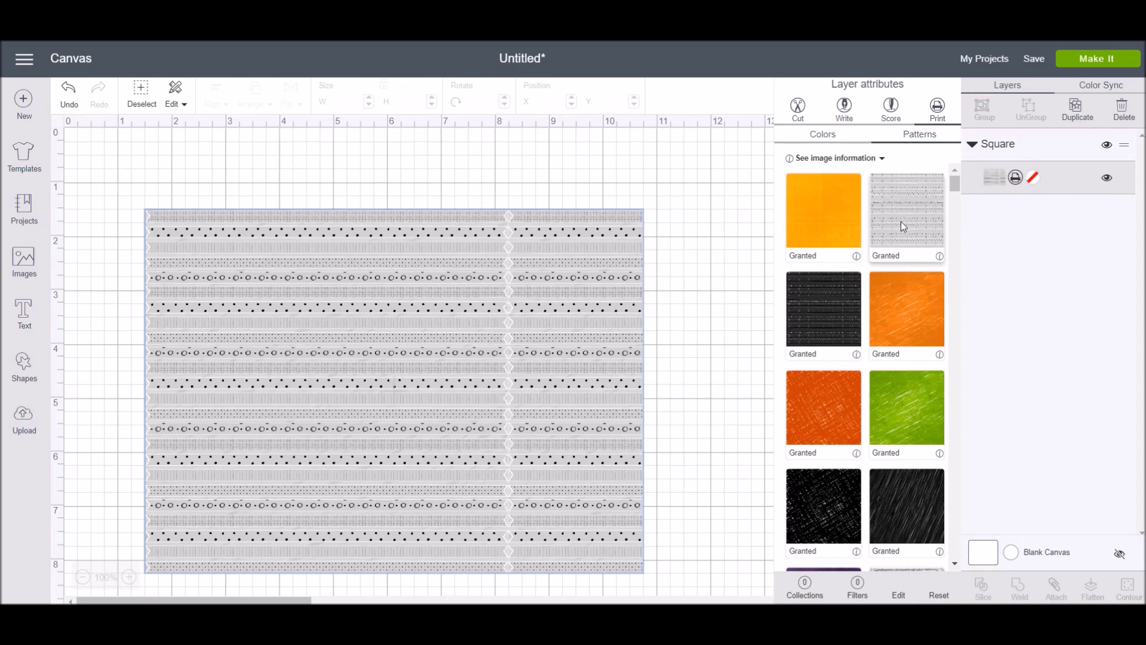
left_click(642, 197)
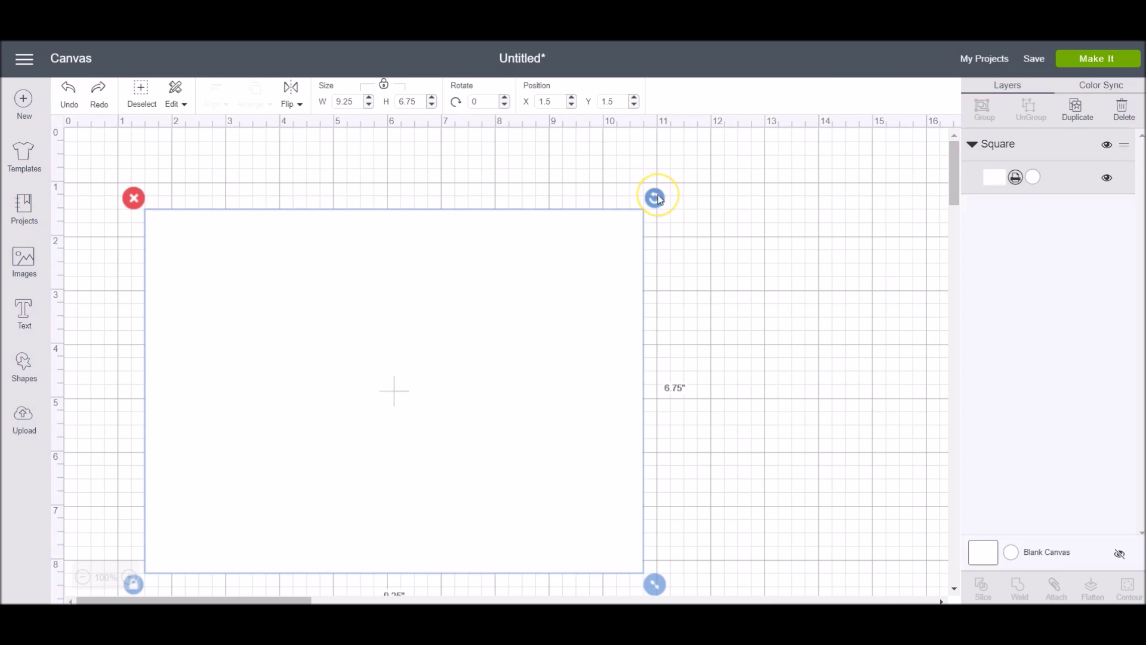
Rotate the rectangle to 180 degrees using the rotate handle and Rotate field.
left_click_drag(659, 199, 543, 149)
left_click(482, 102)
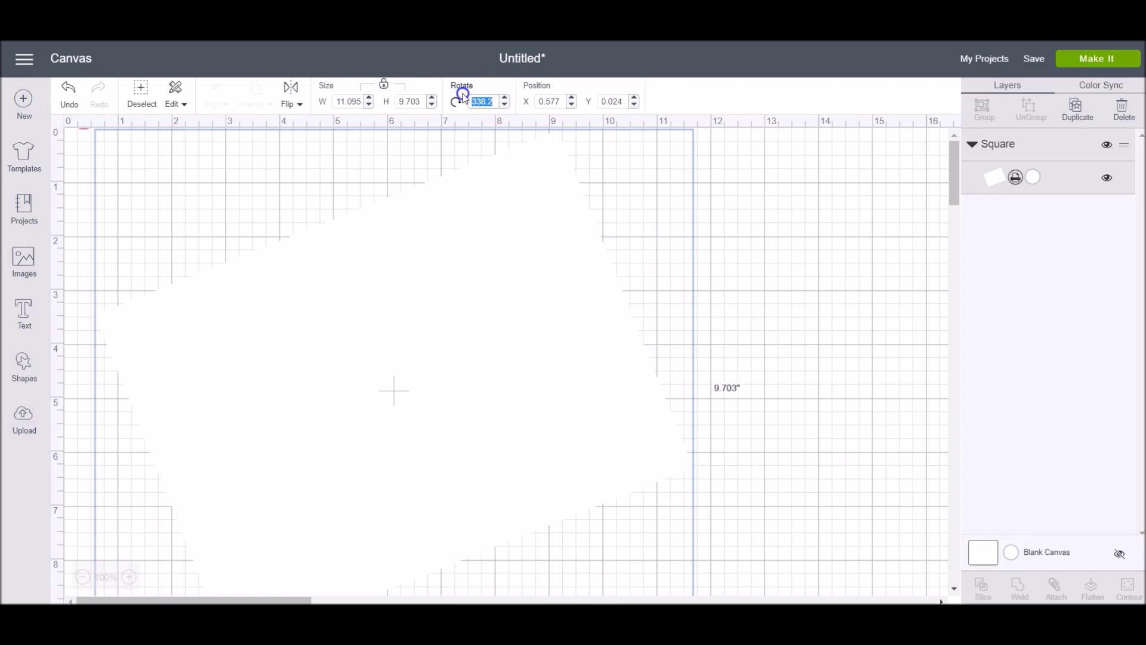
type("90")
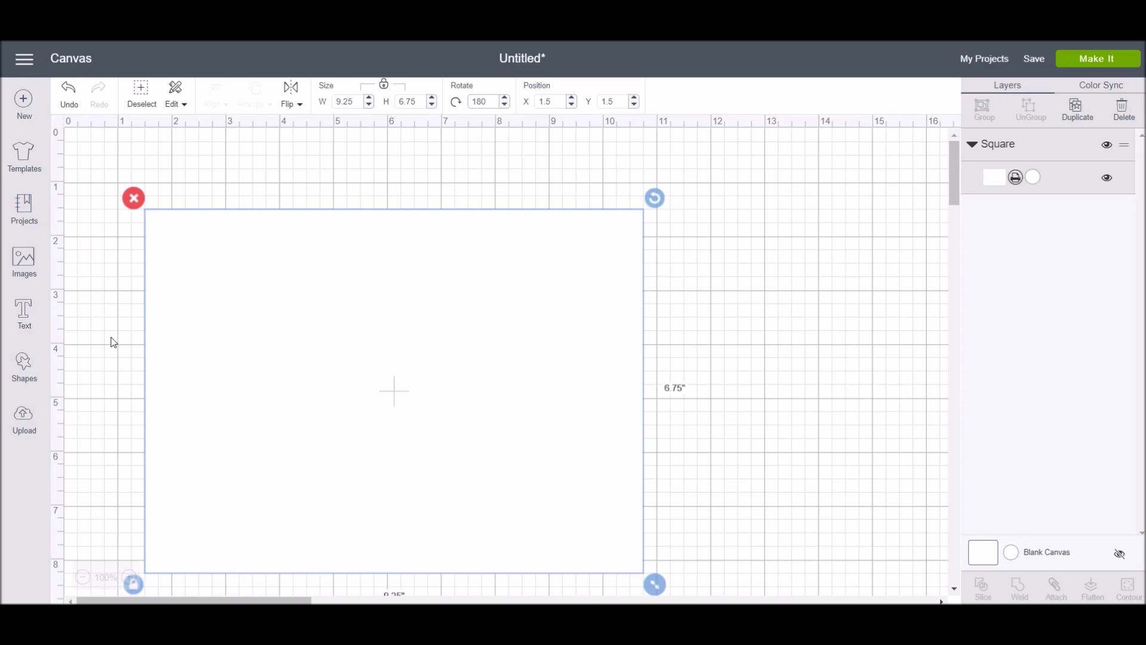
left_click(31, 371)
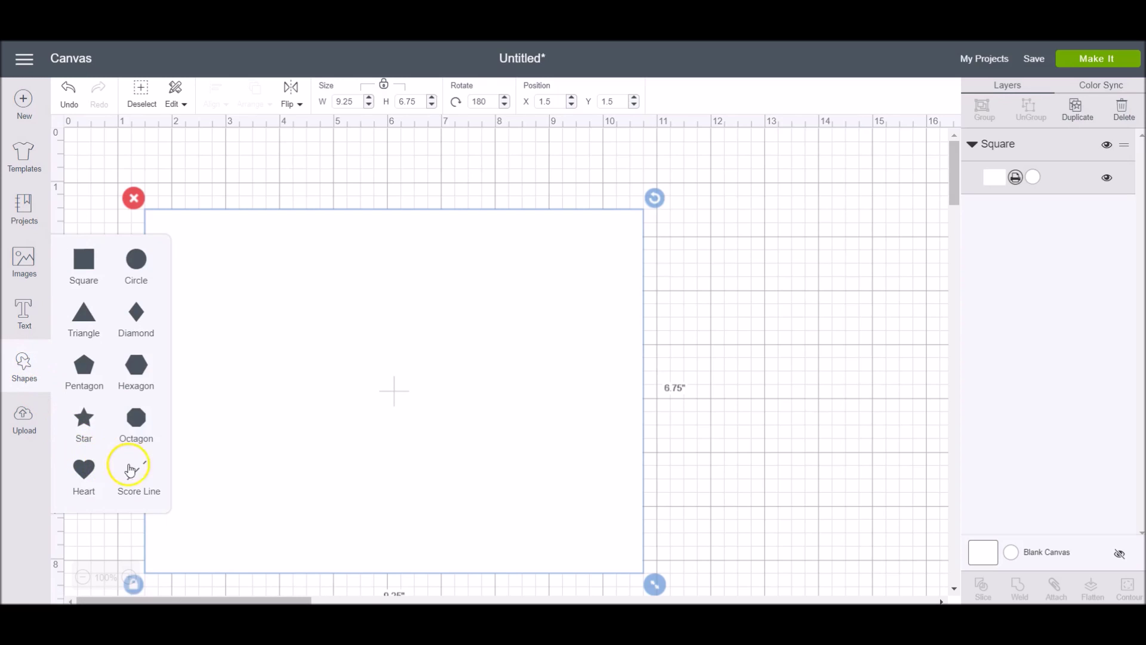
Add a 6.75-inch score line and select it together with the rectangle.
left_click(132, 469)
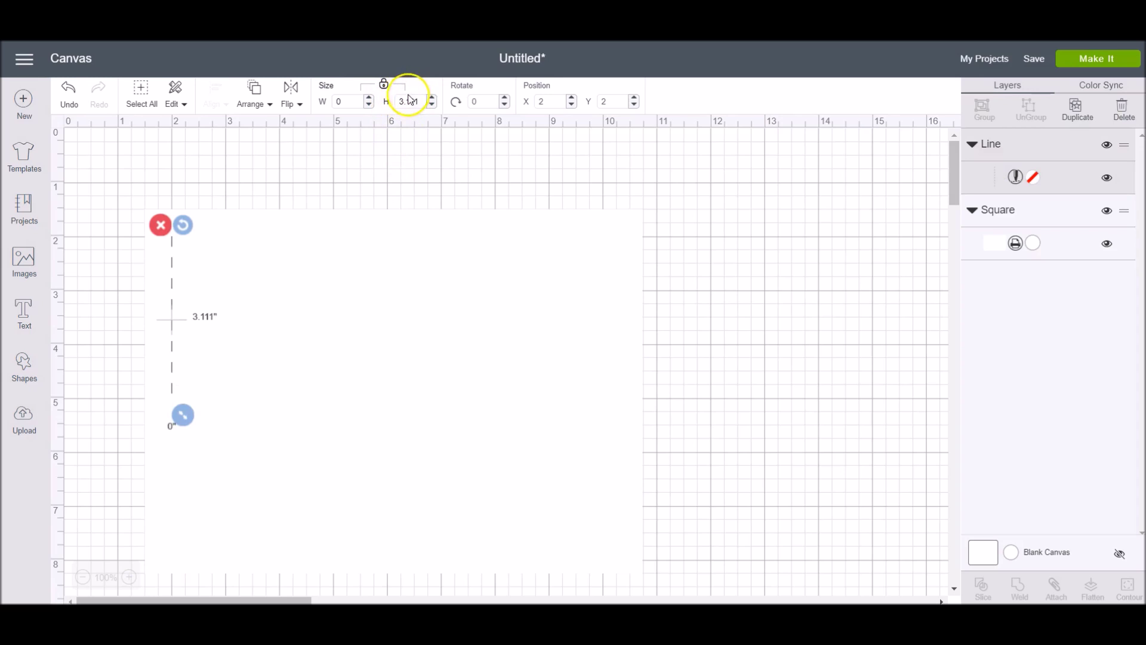
left_click_drag(399, 101, 425, 102)
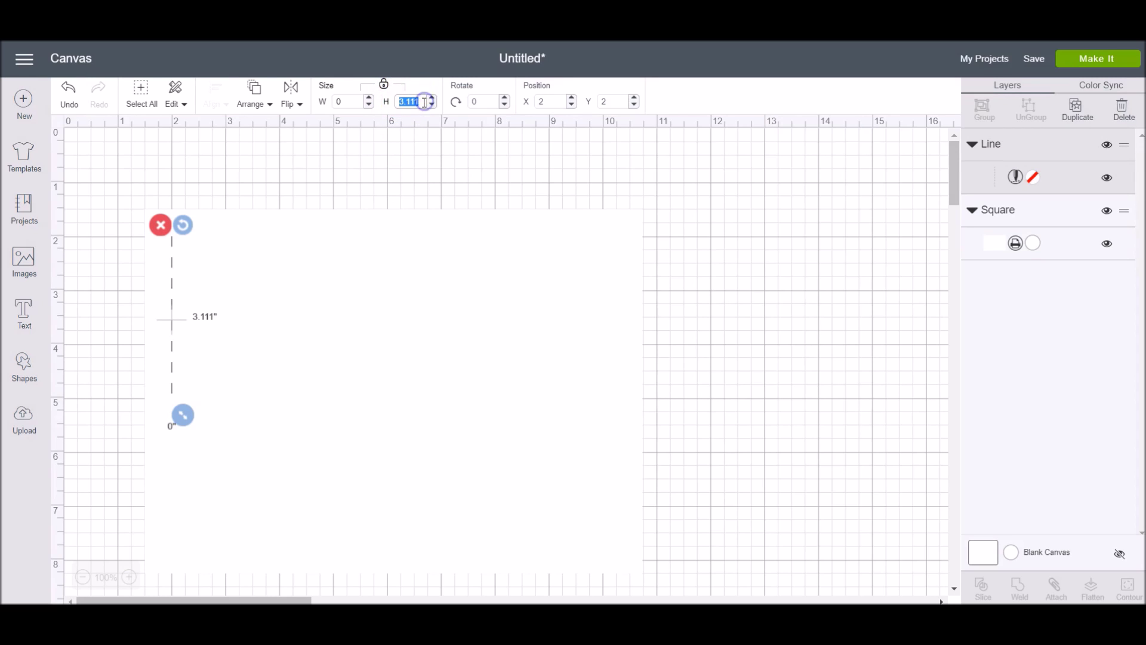
type("6.75")
key("Tab")
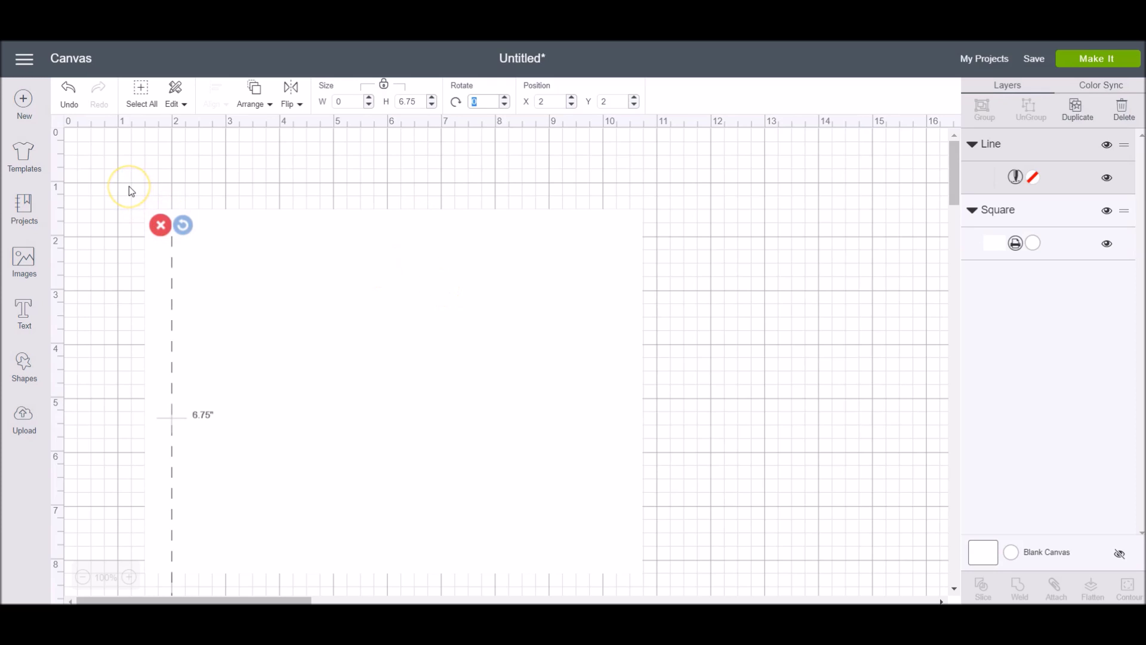
left_click_drag(107, 181, 712, 592)
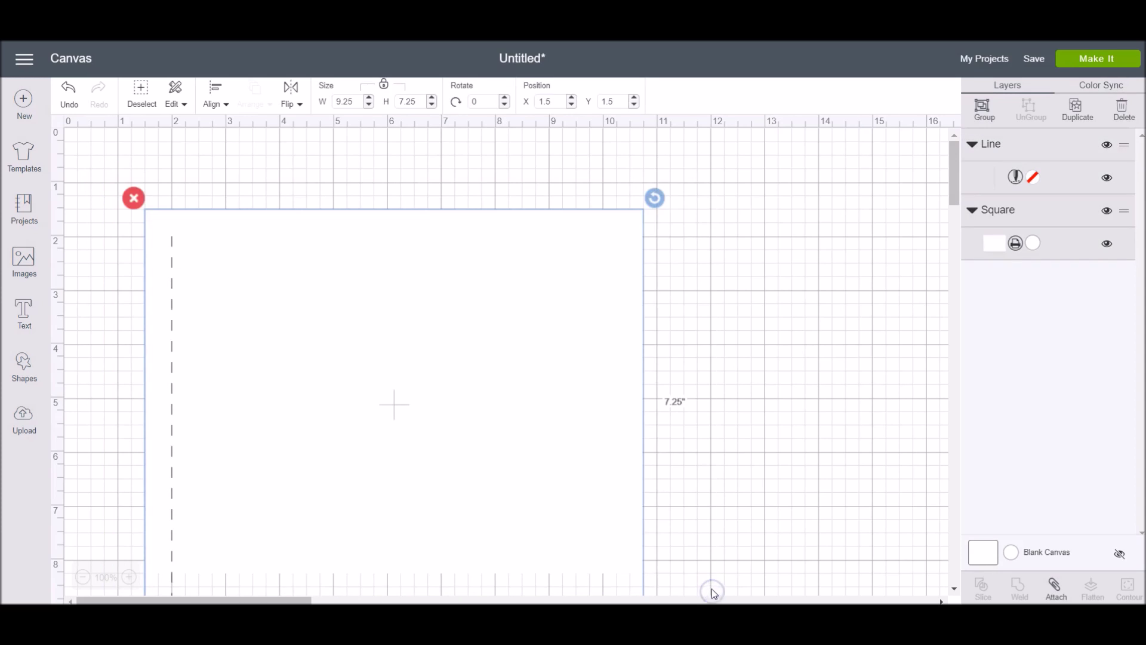
Center the score line horizontally, align its top with the rectangle, then attach them.
left_click(213, 95)
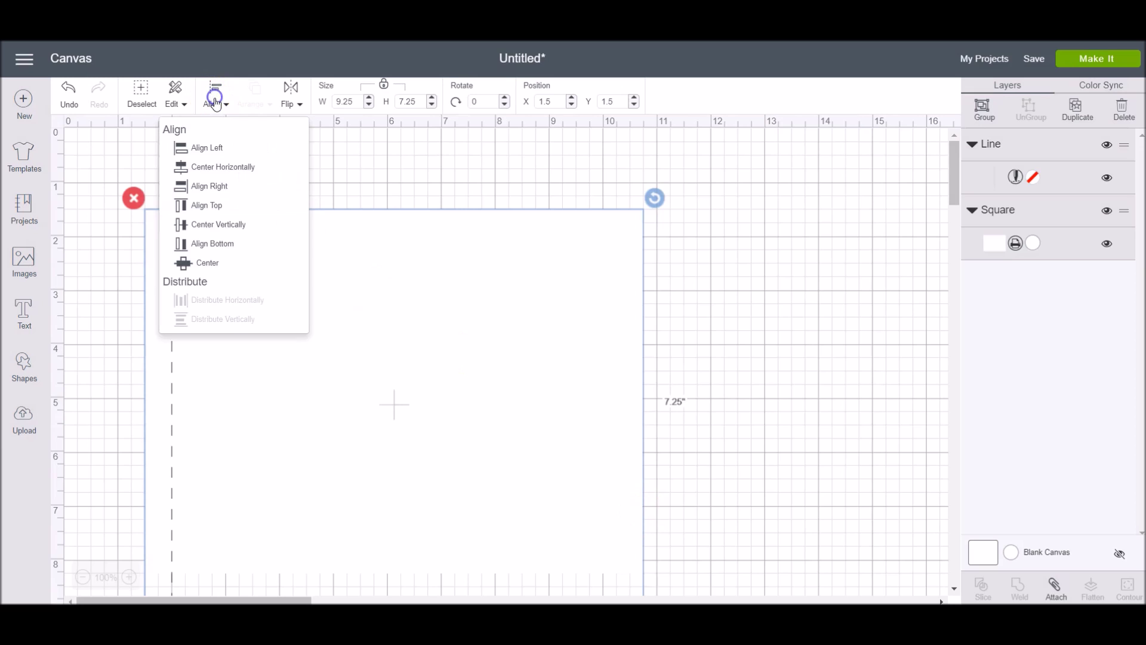
left_click(223, 168)
left_click(207, 98)
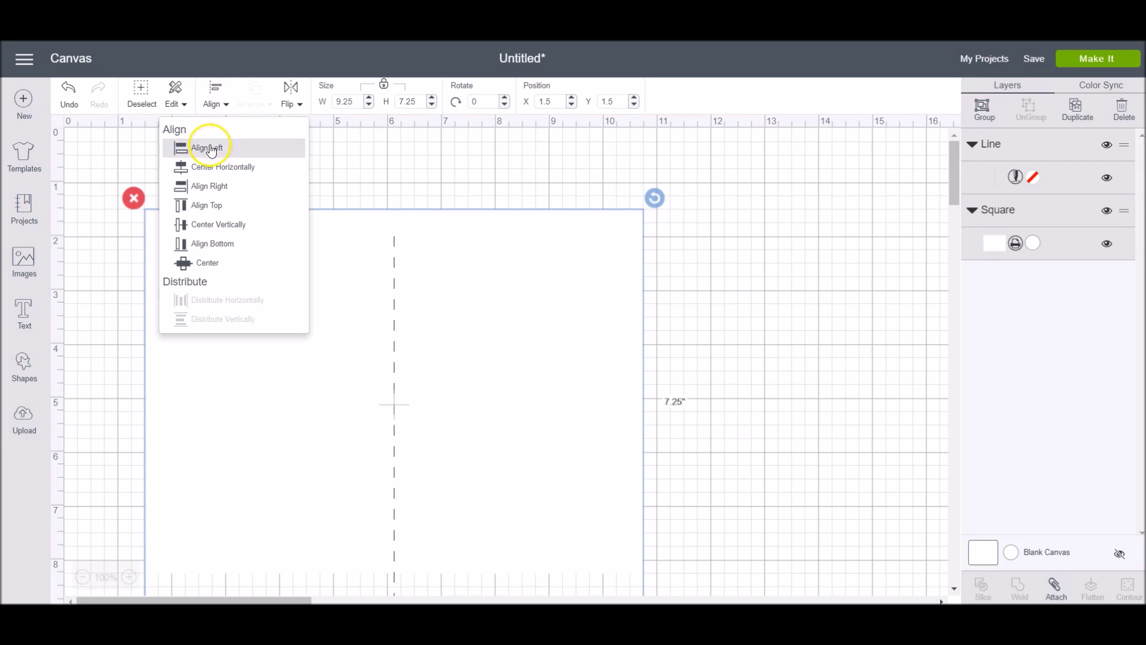
left_click(216, 205)
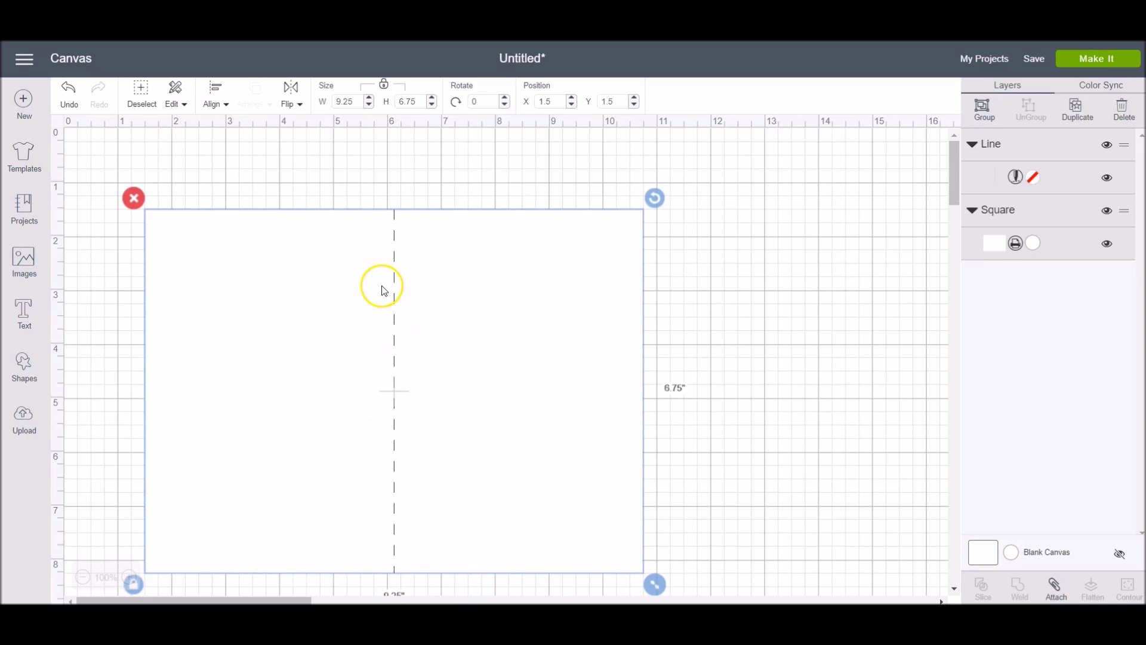
left_click_drag(103, 157, 720, 588)
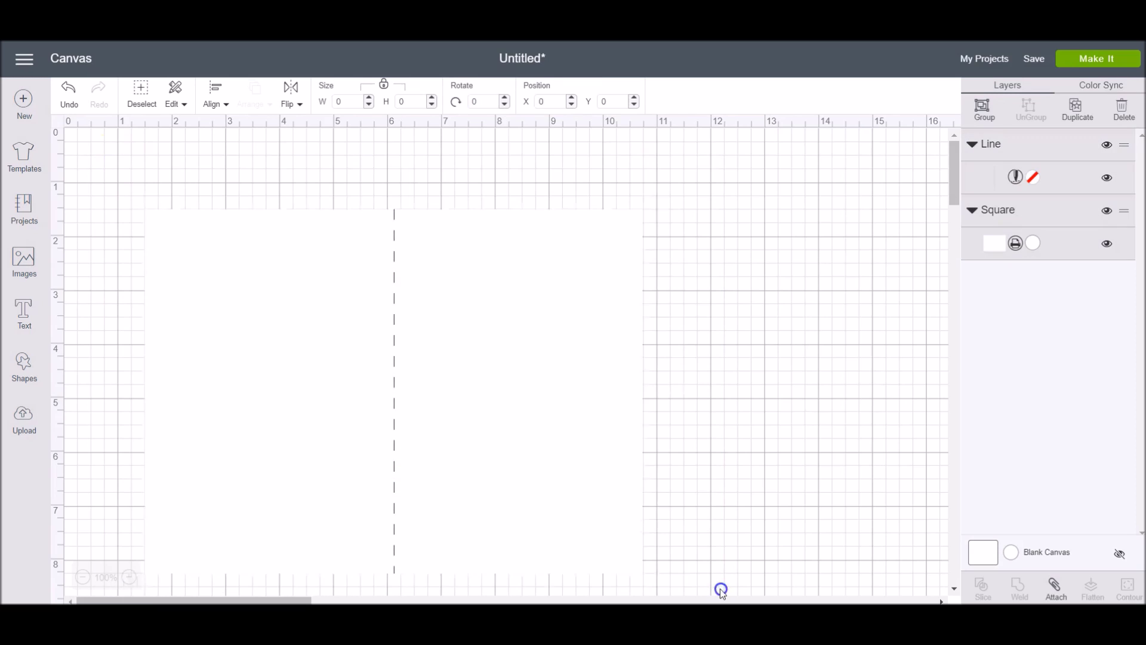
left_click(1056, 588)
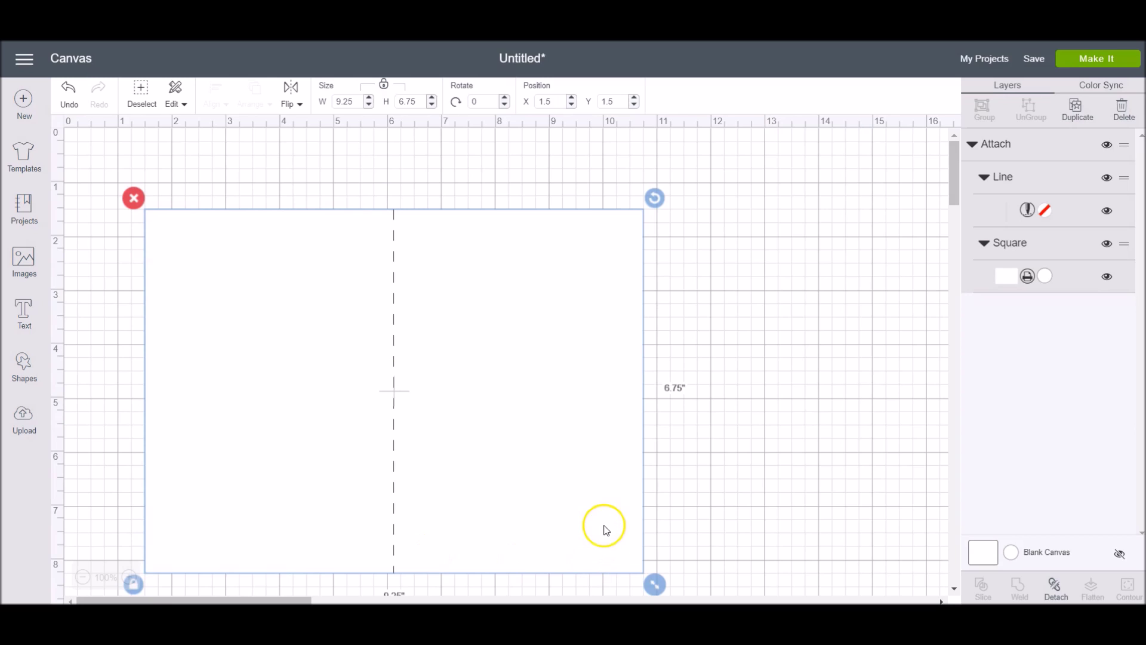
Delete and undo the attached group, then select the Square layer and delete it.
left_click(134, 200)
key("ctrl+z")
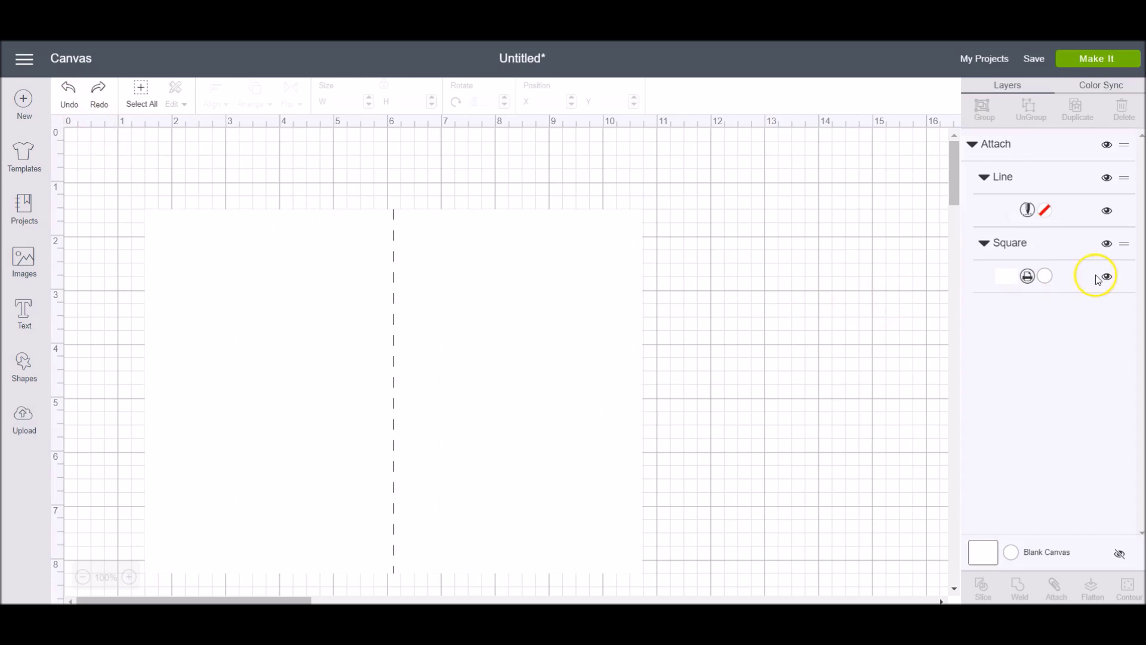
left_click(1080, 276)
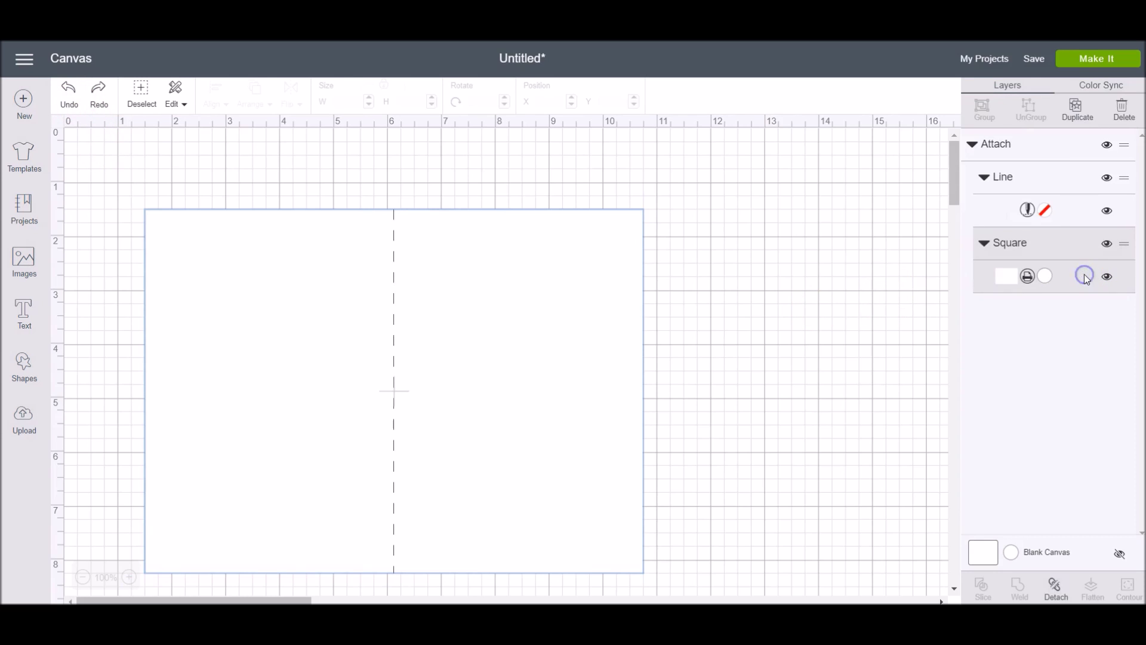
left_click(1125, 104)
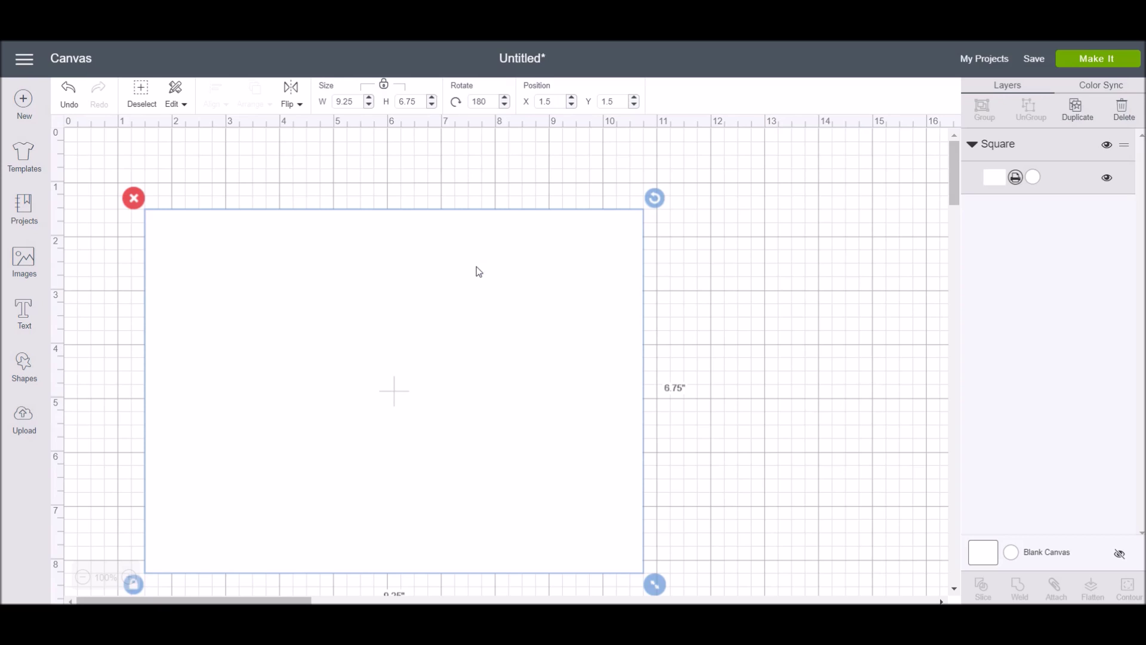
left_click(1109, 180)
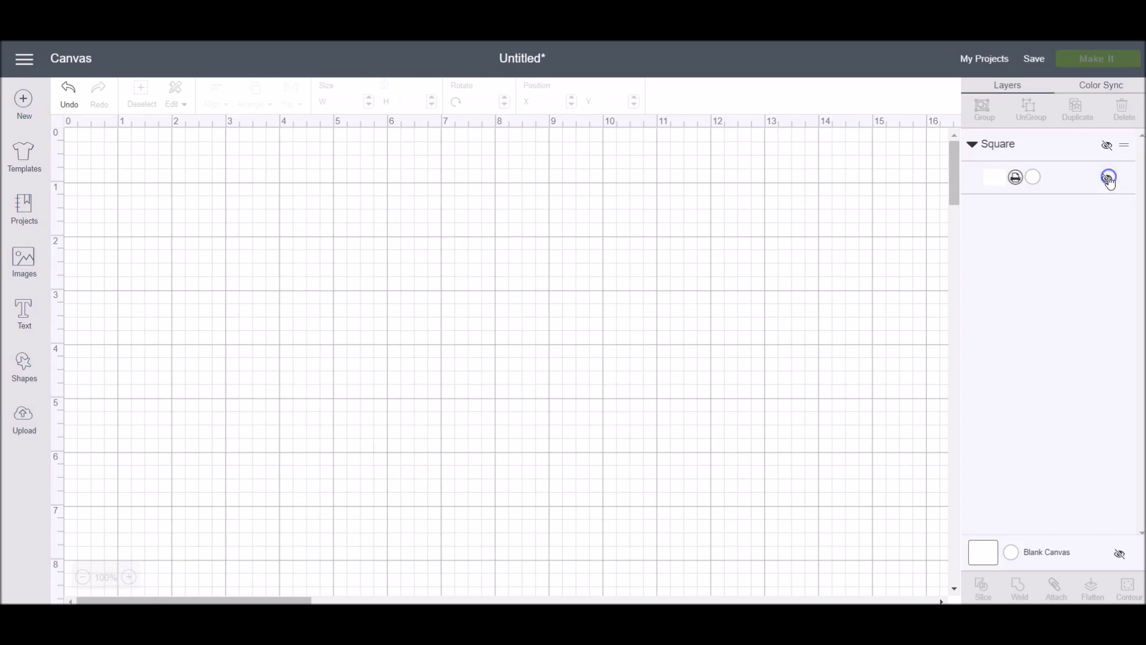
left_click(1109, 180)
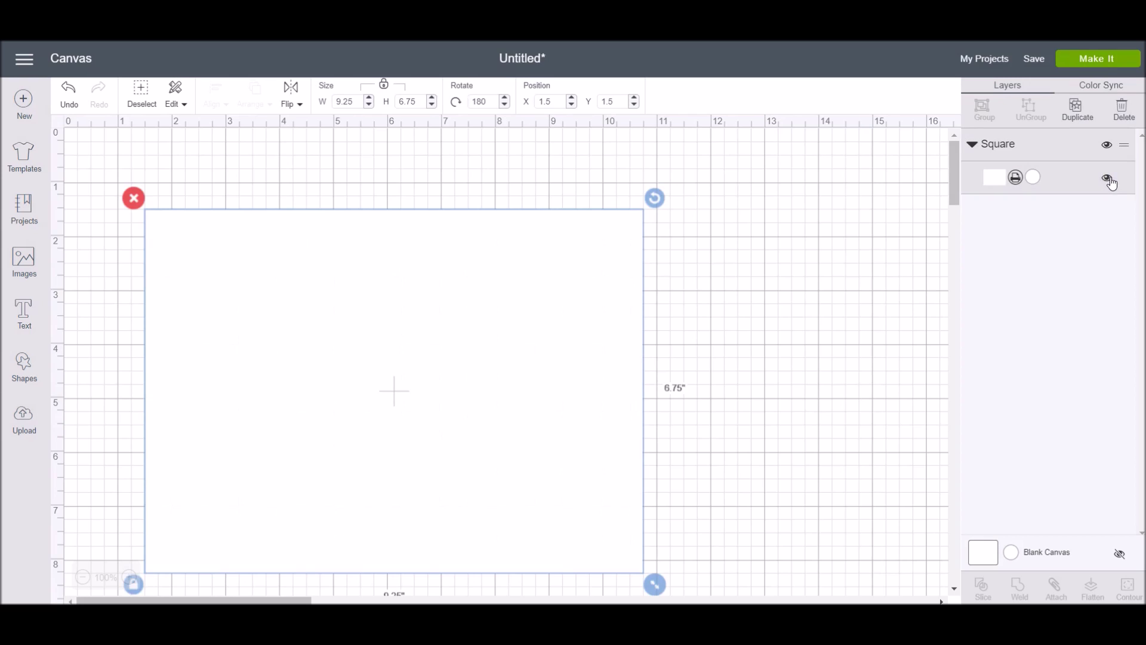